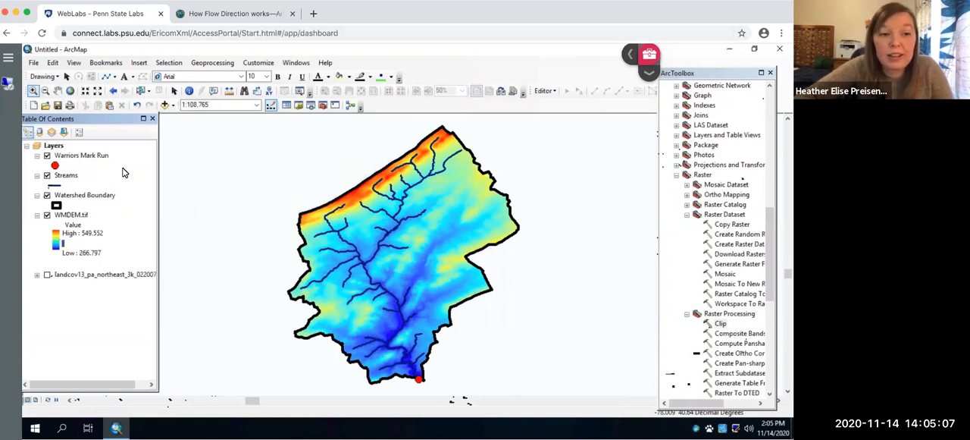
# Step: Add the raster landcov13_pa_northeast_3k_022007.img from the LandCover folder to the map
pyautogui.click(164, 106)
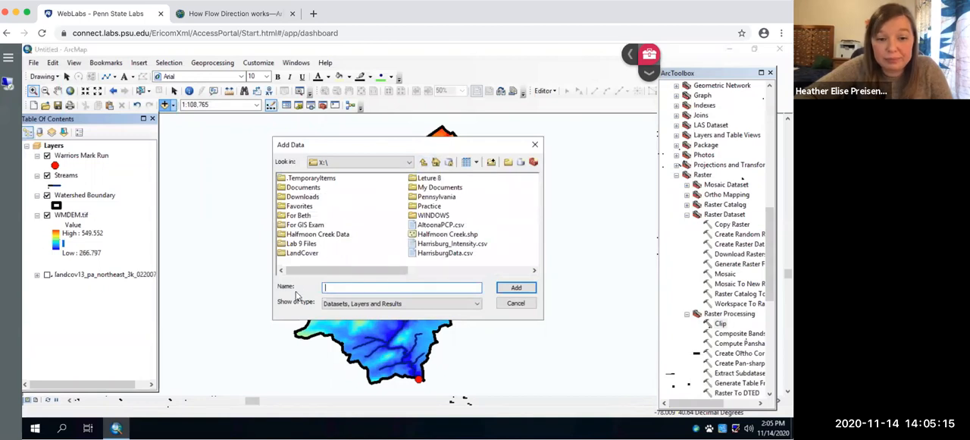
pyautogui.click(299, 253)
pyautogui.doubleClick(299, 254)
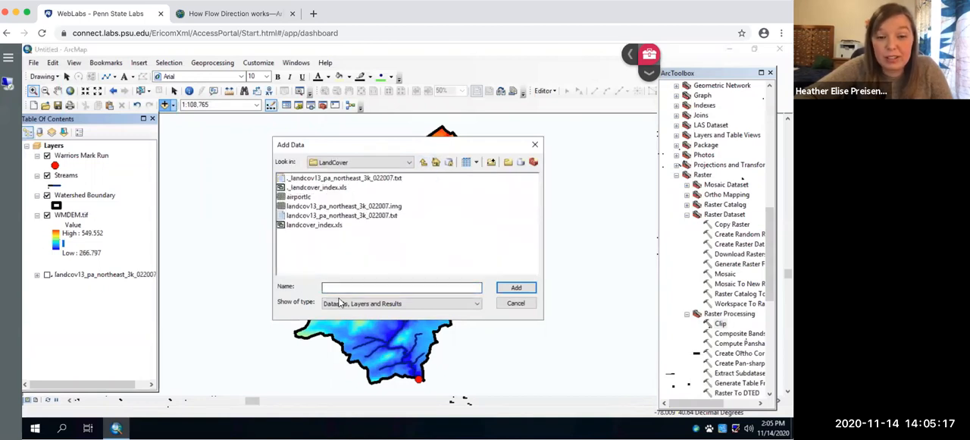
pyautogui.click(372, 207)
pyautogui.click(516, 287)
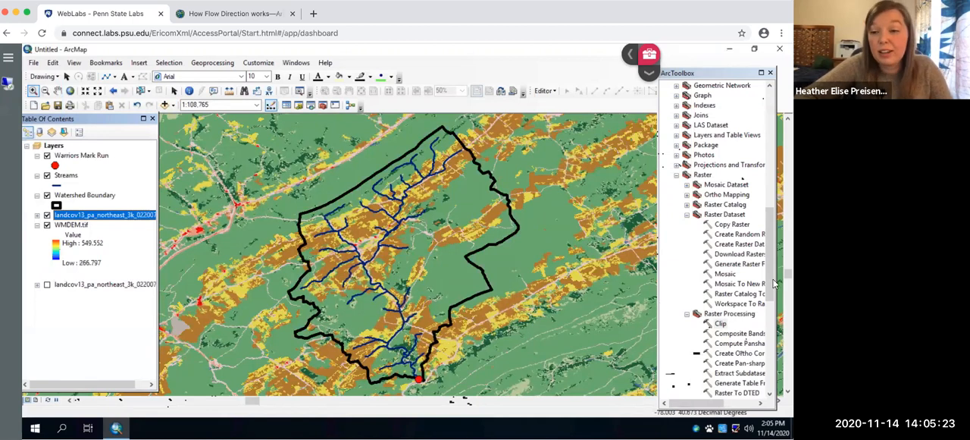
# Step: Start the Buffer tool from the Proximity toolset with the Streams layer as input features
pyautogui.moveTo(770, 229); pyautogui.dragTo(763, 111)
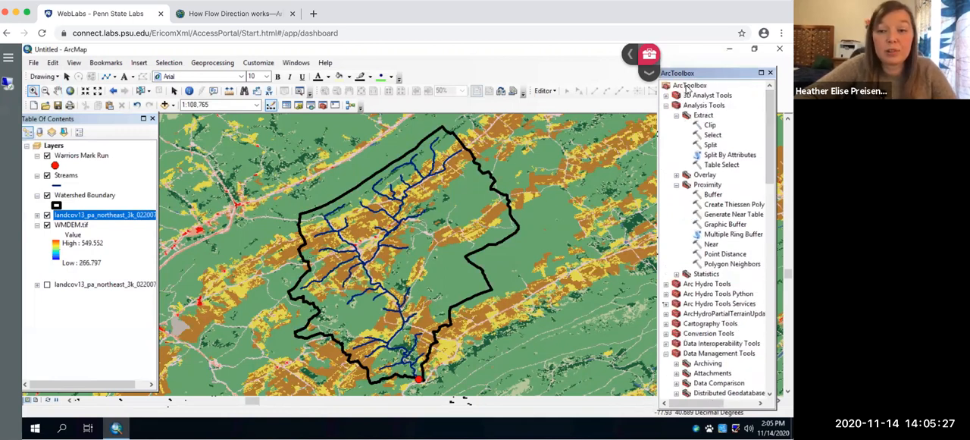
pyautogui.click(712, 195)
pyautogui.doubleClick(712, 195)
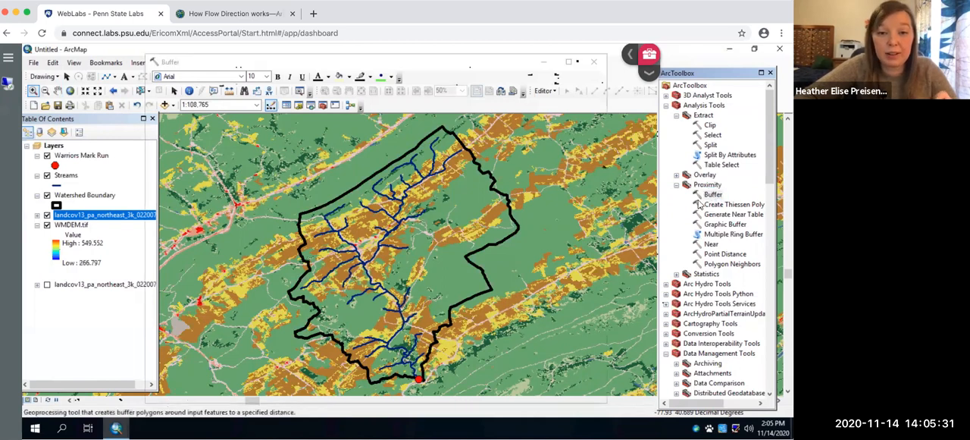
pyautogui.click(452, 94)
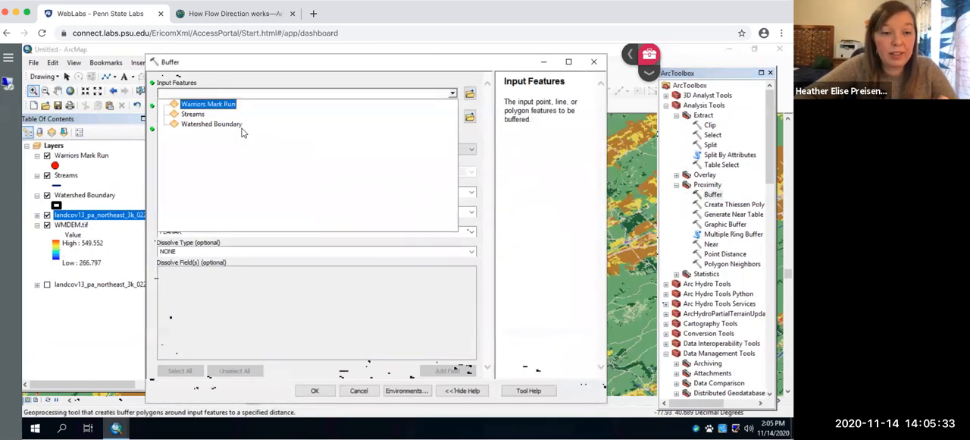
pyautogui.click(194, 114)
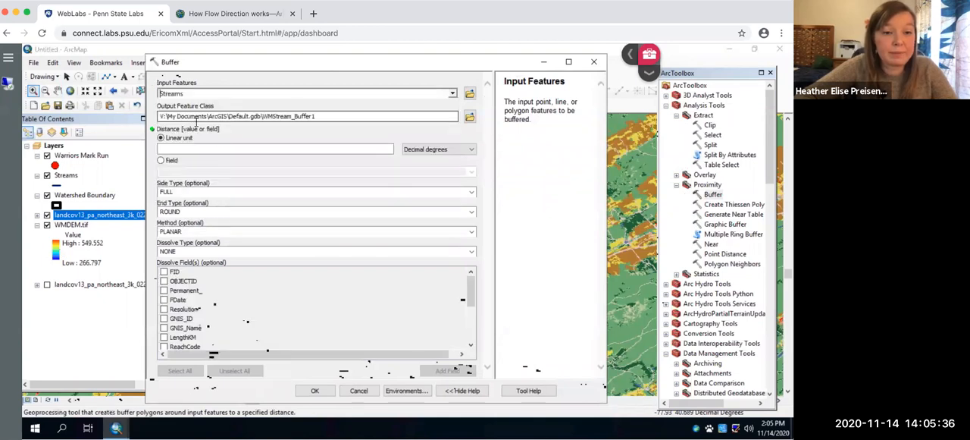
# Step: Set the buffer's output feature class to WarriorMBuff in the Practice folder
pyautogui.click(470, 117)
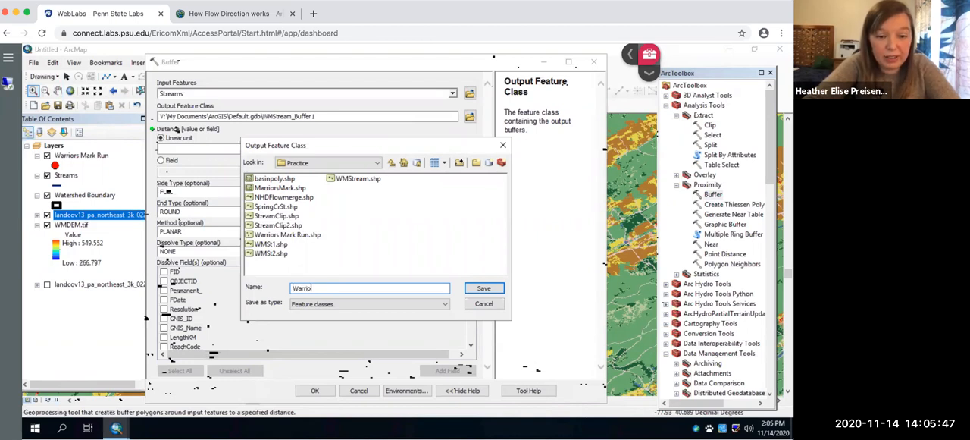
pyautogui.press('BackSpace')
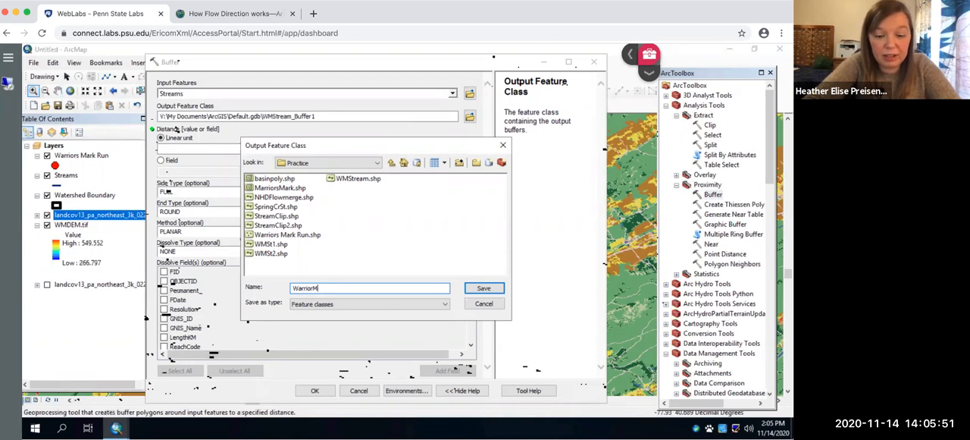
pyautogui.write('Buff')
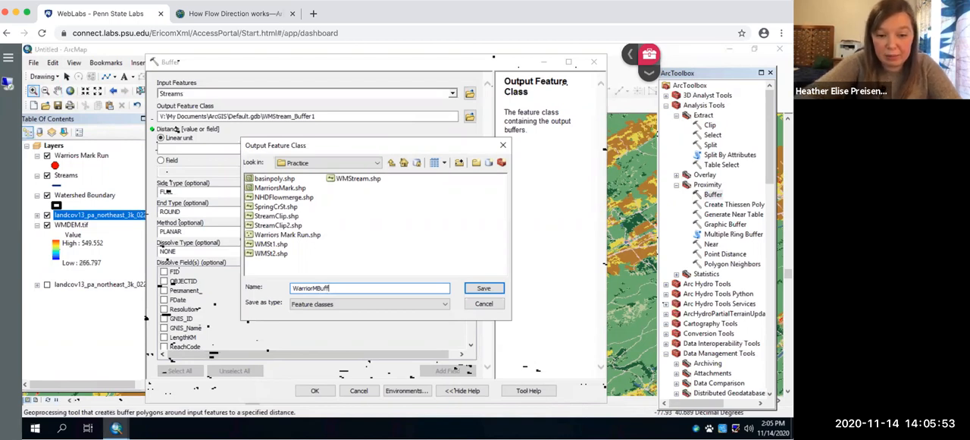
pyautogui.click(483, 288)
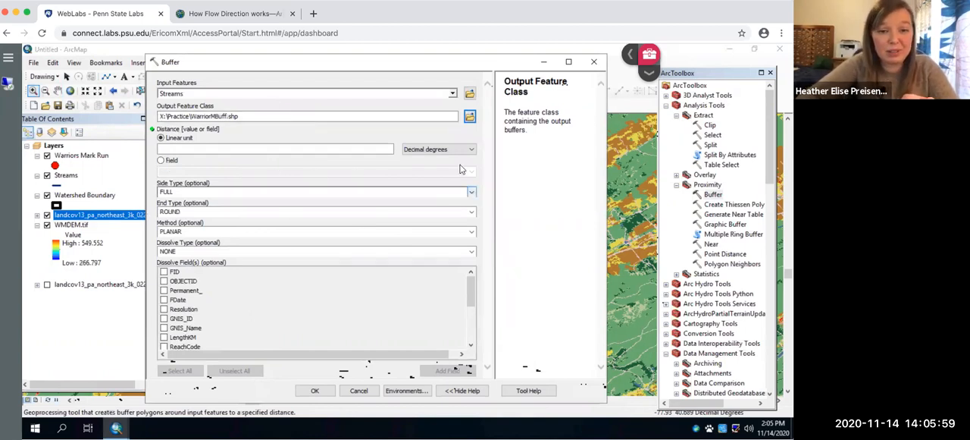
# Step: Set the buffer distance to a linear unit of 100 feet
pyautogui.click(469, 150)
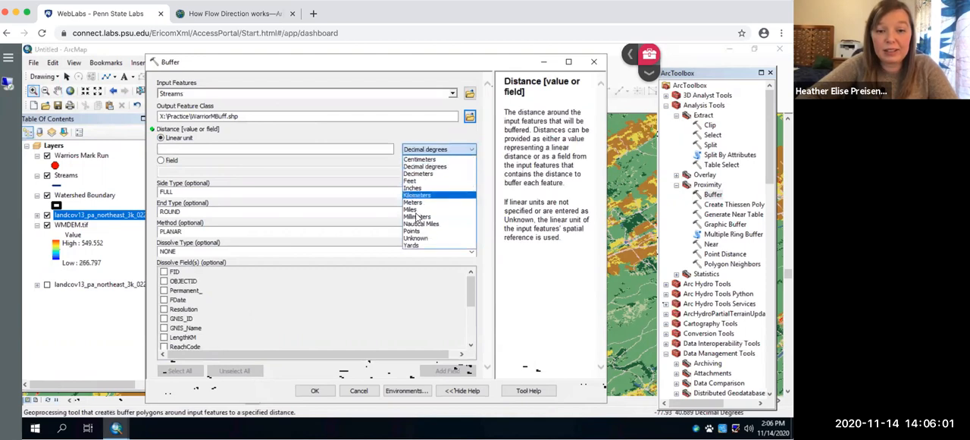
pyautogui.click(410, 181)
pyautogui.click(359, 147)
pyautogui.write('100')
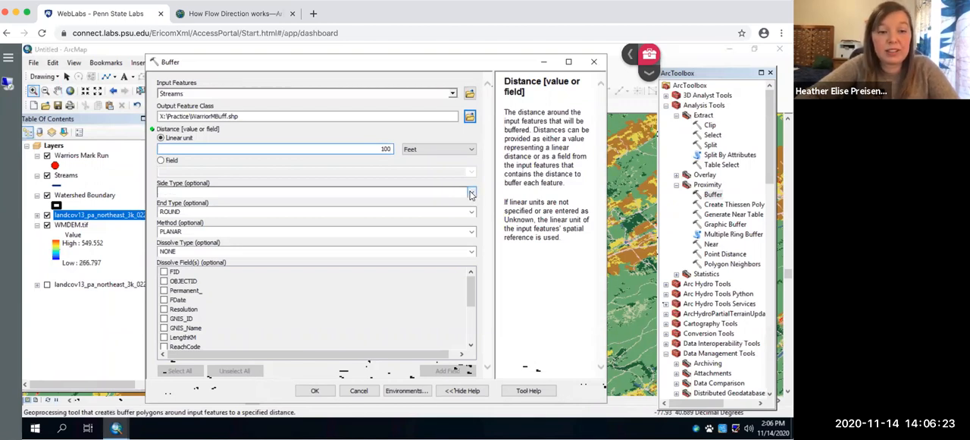
# Step: Choose FULL as the buffer's side type, ROUND as its end type and PLANAR as its method
pyautogui.click(471, 195)
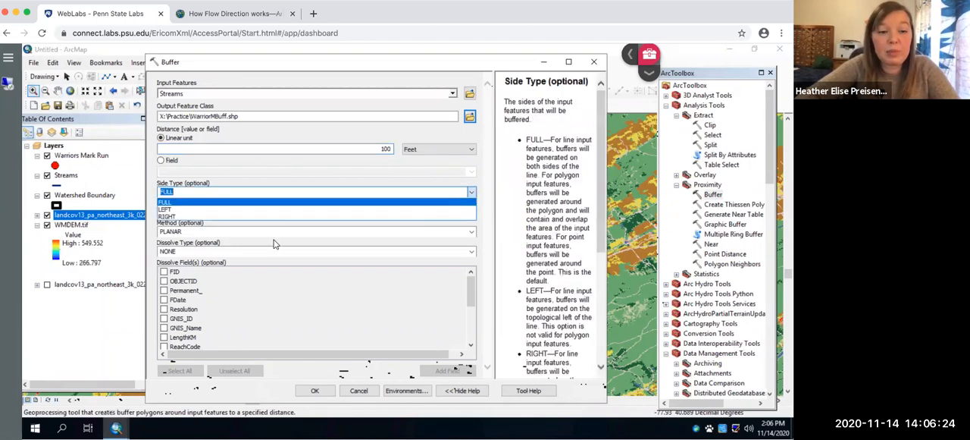
pyautogui.click(166, 203)
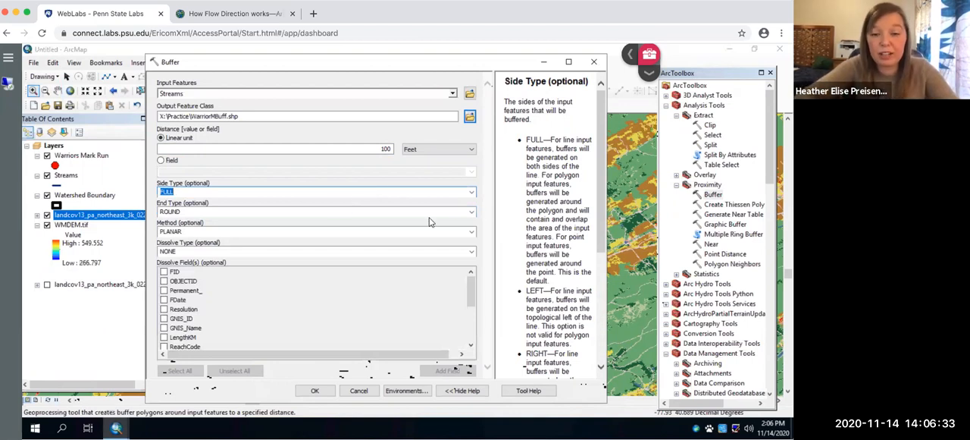
pyautogui.click(472, 216)
pyautogui.click(373, 220)
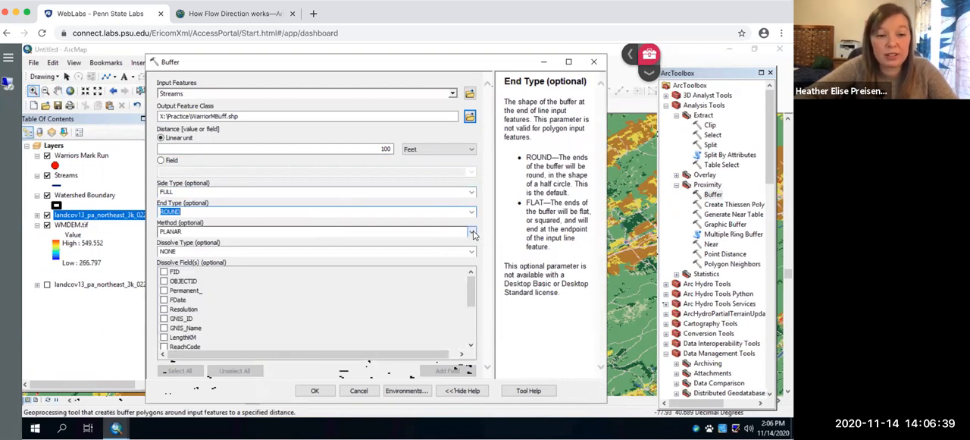
pyautogui.click(471, 232)
pyautogui.click(388, 247)
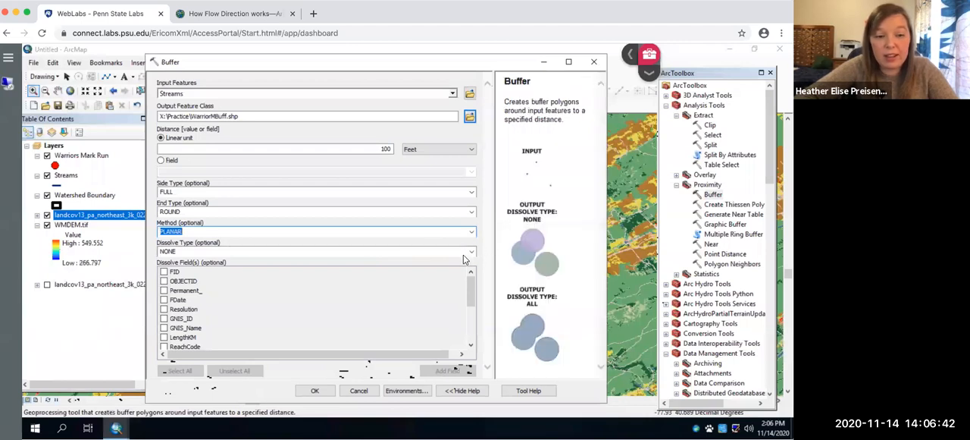
# Step: Set the dissolve type to ALL and run the stream buffer
pyautogui.click(472, 251)
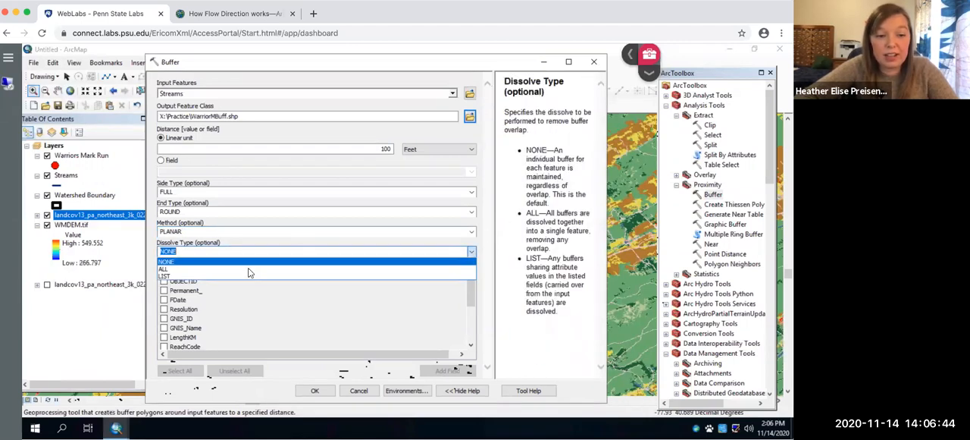
pyautogui.click(246, 269)
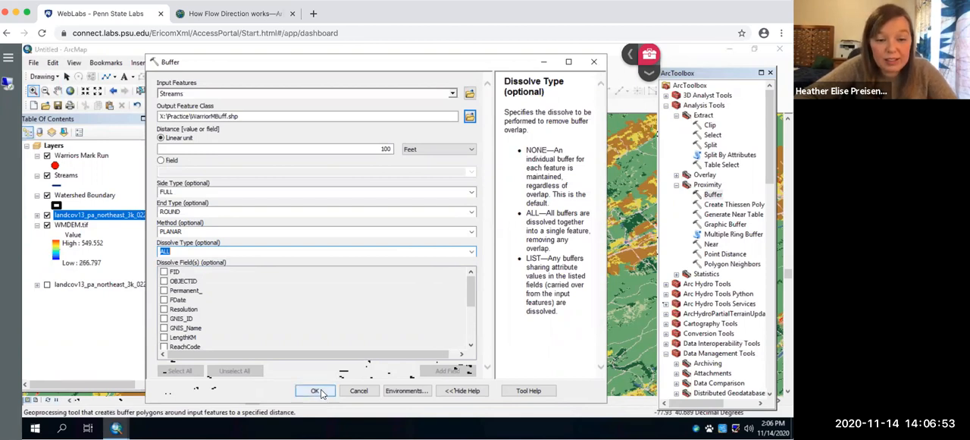
pyautogui.click(316, 391)
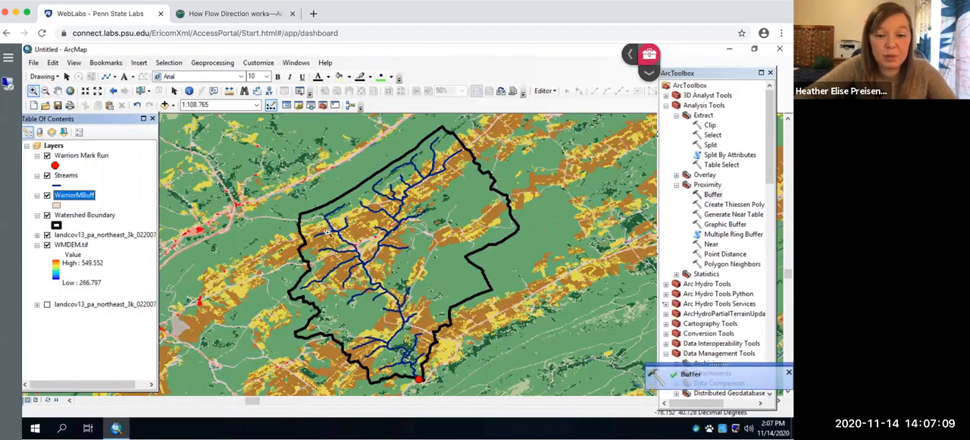
# Step: Symbolize the WarriorMBuff layer with no fill color and a thicker Leaf Green outline
pyautogui.moveTo(309, 209); pyautogui.dragTo(386, 300)
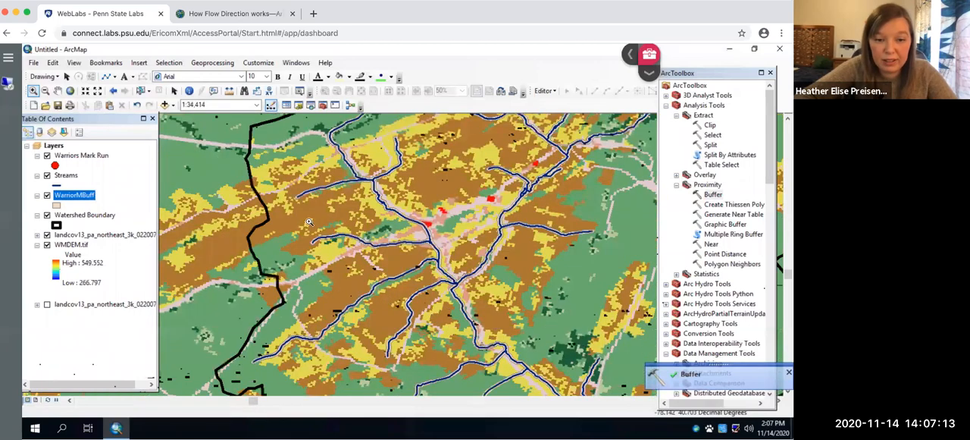
pyautogui.moveTo(306, 250); pyautogui.dragTo(464, 273)
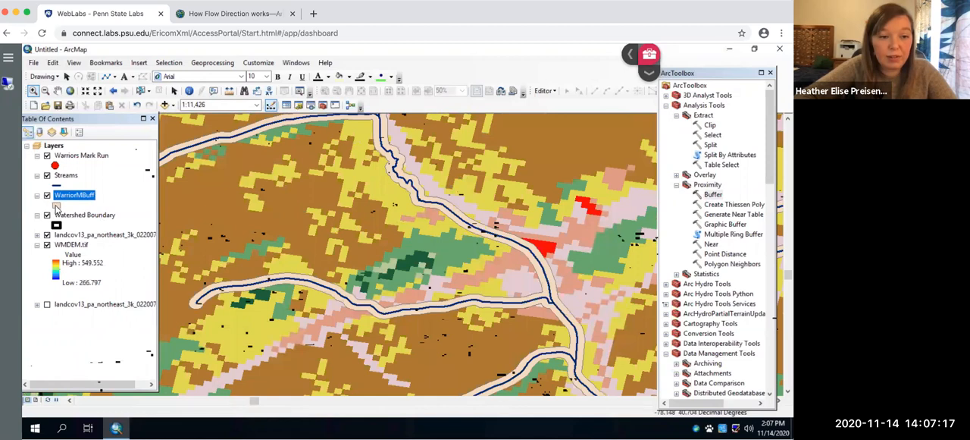
pyautogui.click(56, 205)
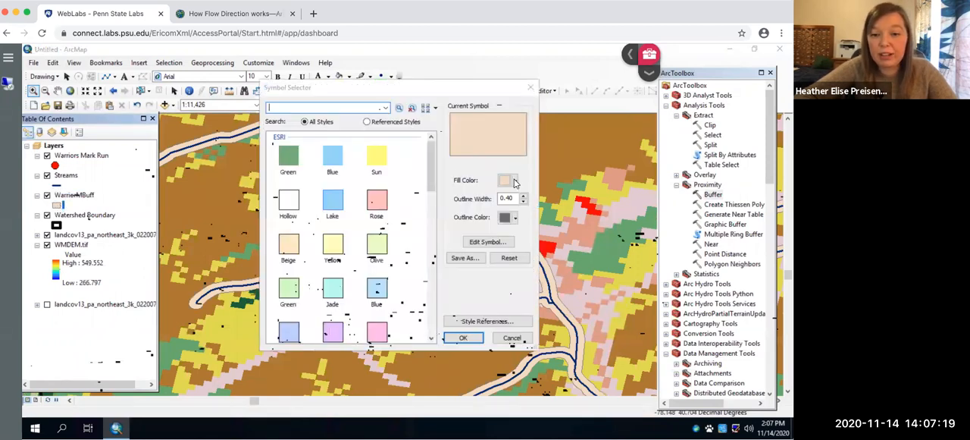
pyautogui.click(514, 181)
pyautogui.click(457, 197)
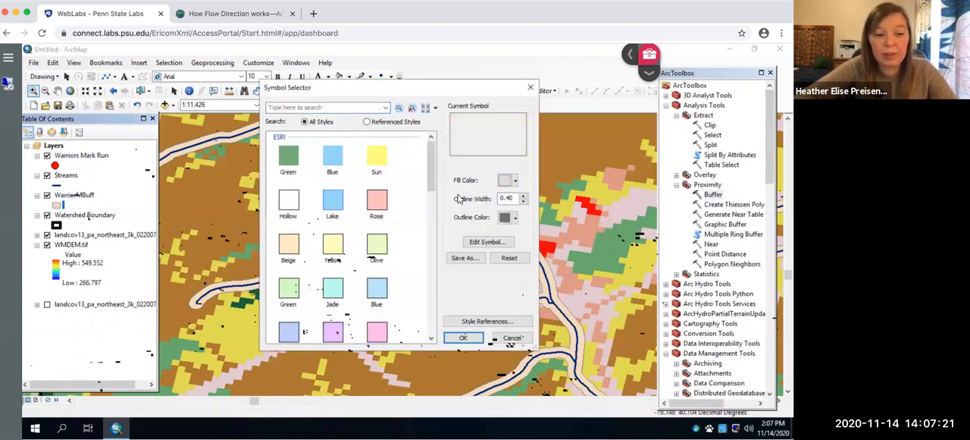
pyautogui.click(514, 218)
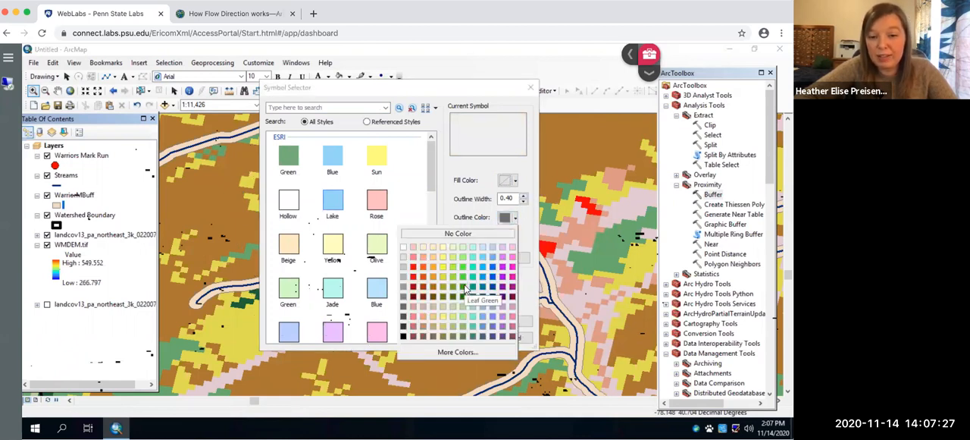
pyautogui.click(464, 289)
pyautogui.moveTo(512, 198); pyautogui.dragTo(468, 194)
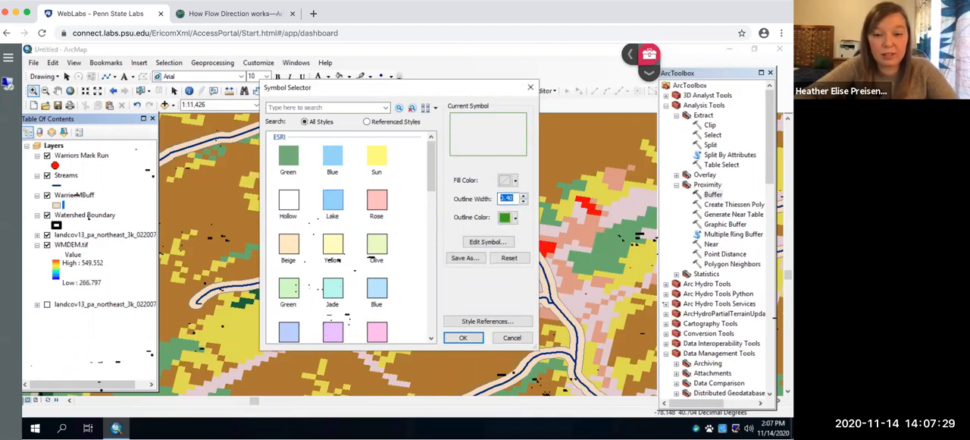
pyautogui.click(472, 336)
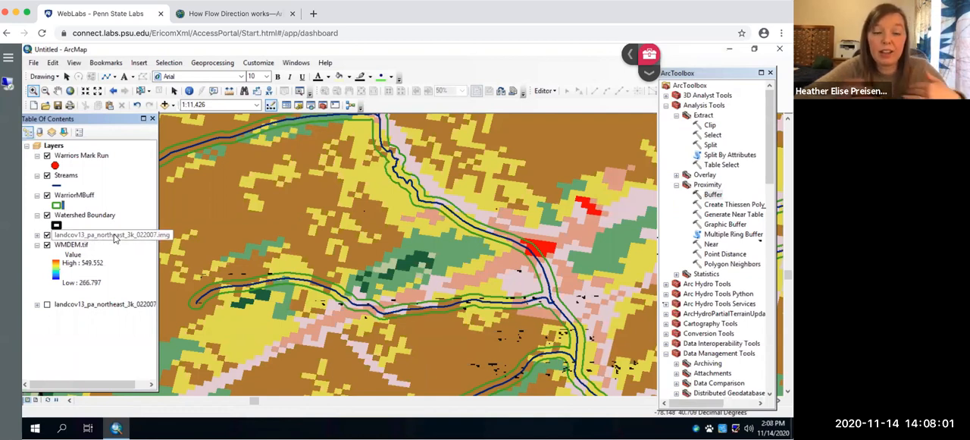
pyautogui.click(166, 105)
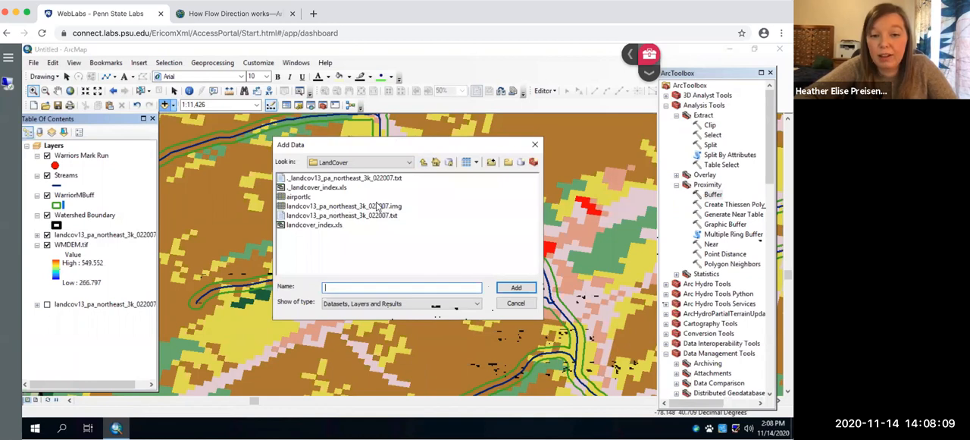
pyautogui.click(534, 144)
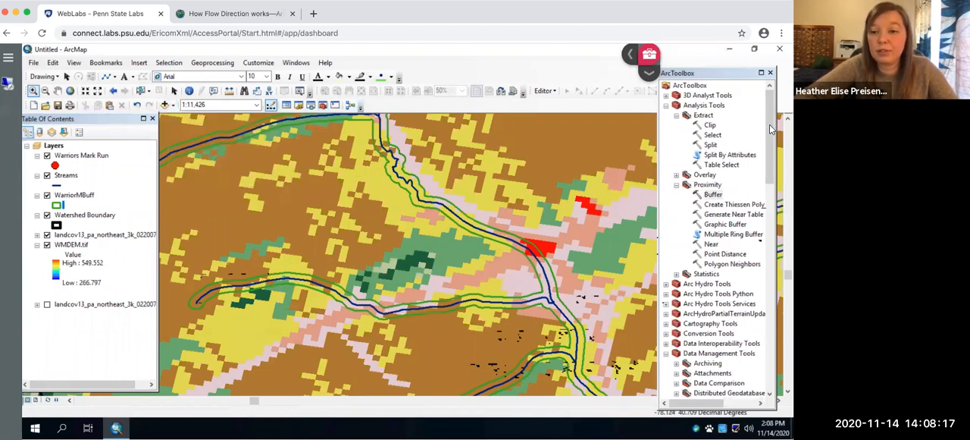
# Step: Start the Raster Processing Clip tool with the visible landcov13_pa_northeast_3k_022007.img layer as input raster
pyautogui.moveTo(771, 131); pyautogui.dragTo(764, 236)
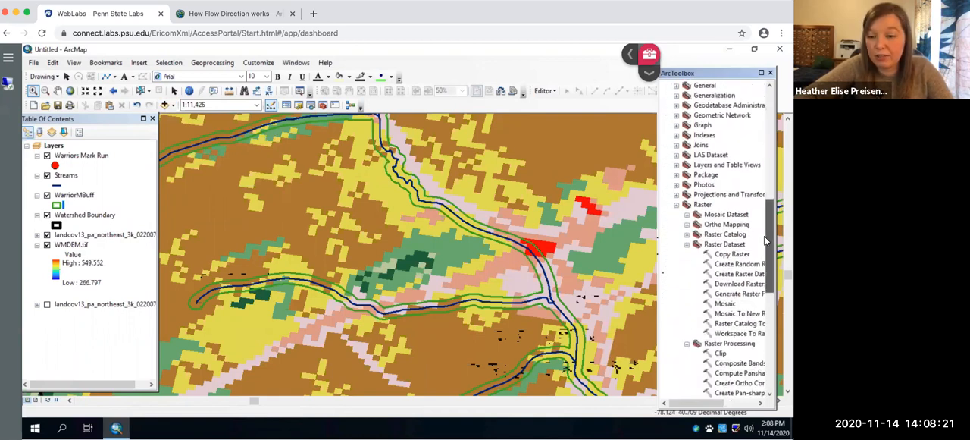
pyautogui.doubleClick(720, 354)
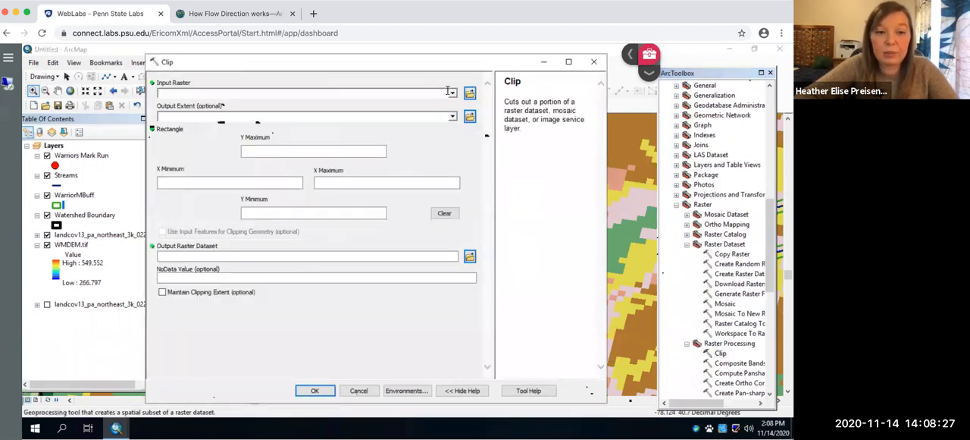
pyautogui.click(452, 94)
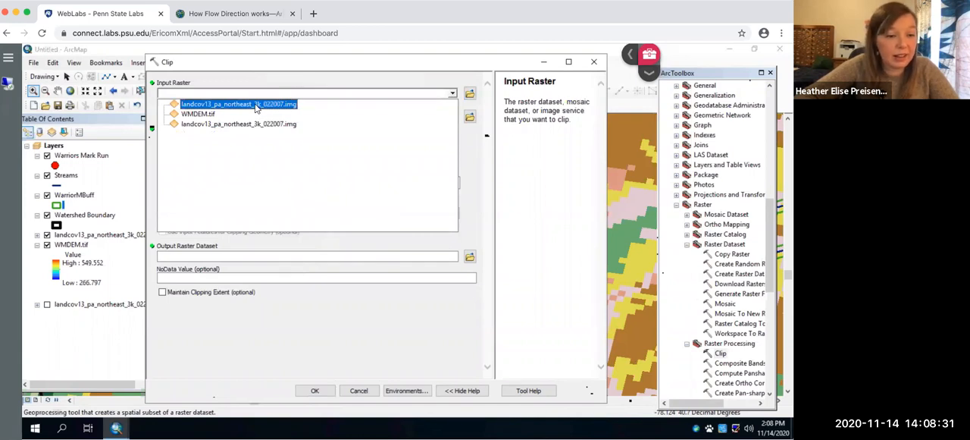
pyautogui.click(256, 106)
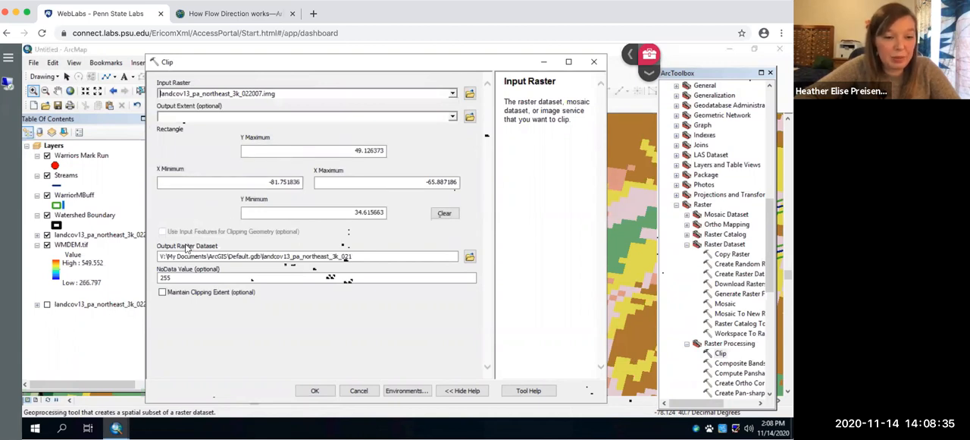
# Step: Set the clip's output extent to WarriorMBuff and enable the use of input features for clipping geometry
pyautogui.click(452, 117)
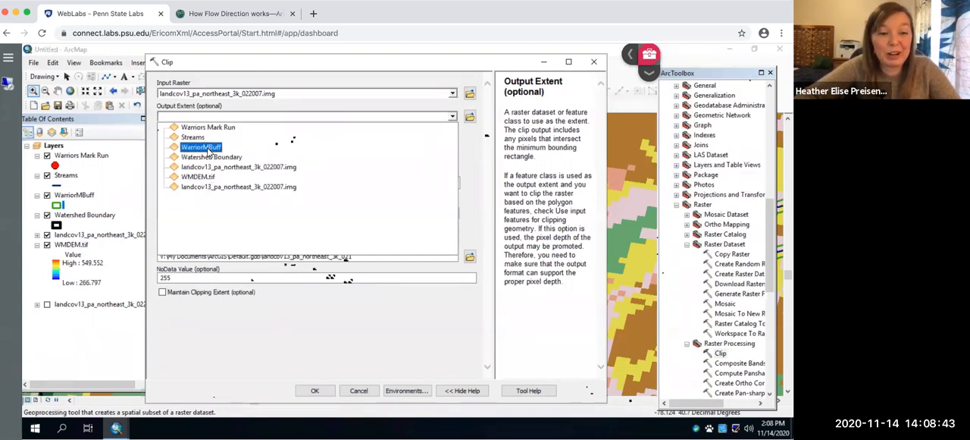
pyautogui.click(208, 149)
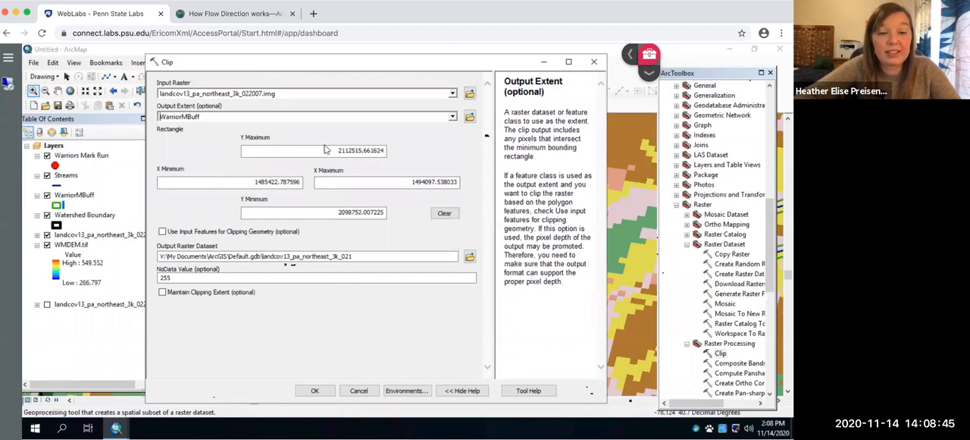
pyautogui.click(162, 232)
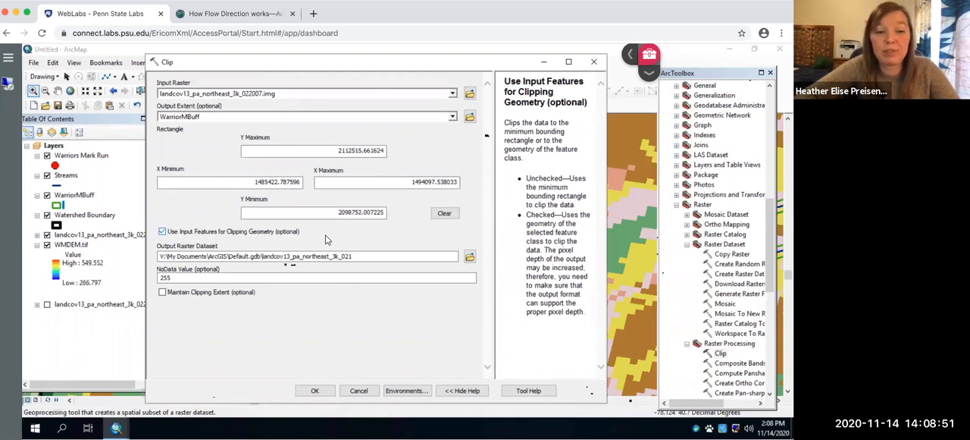
# Step: Save the clip output as buffer in the Practice folder and run the Clip tool
pyautogui.click(446, 255)
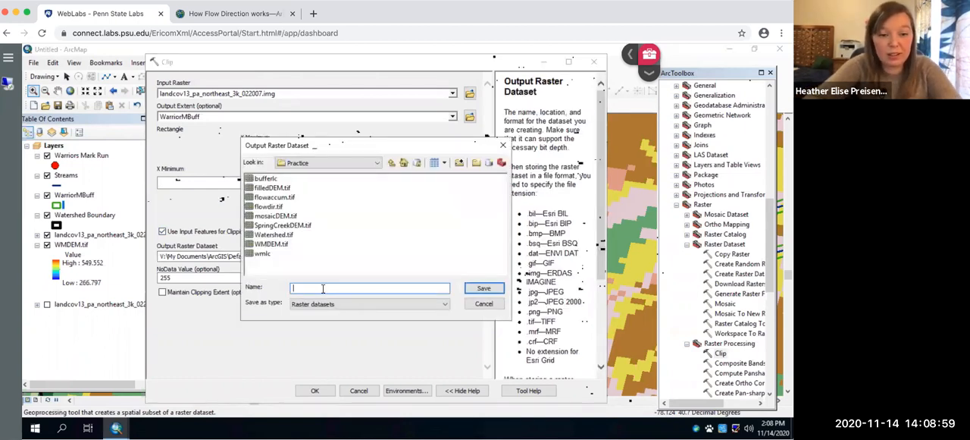
pyautogui.write('buffer.')
pyautogui.press('BackSpace')
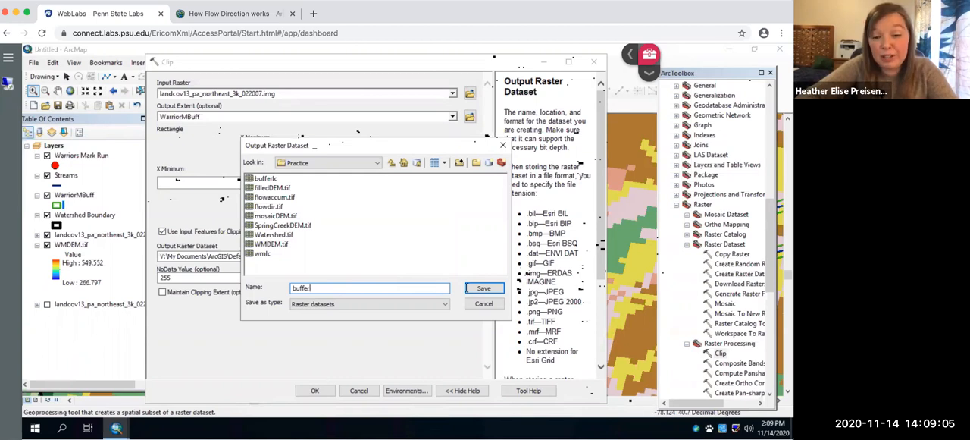
pyautogui.click(483, 288)
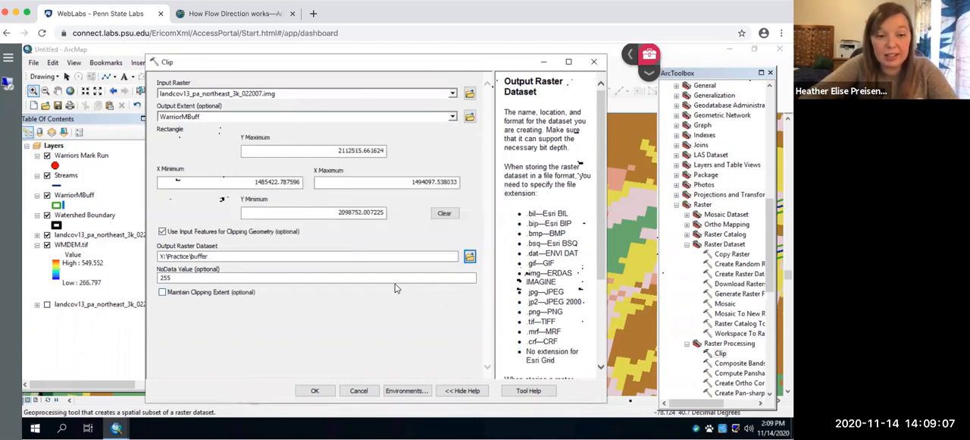
pyautogui.click(316, 391)
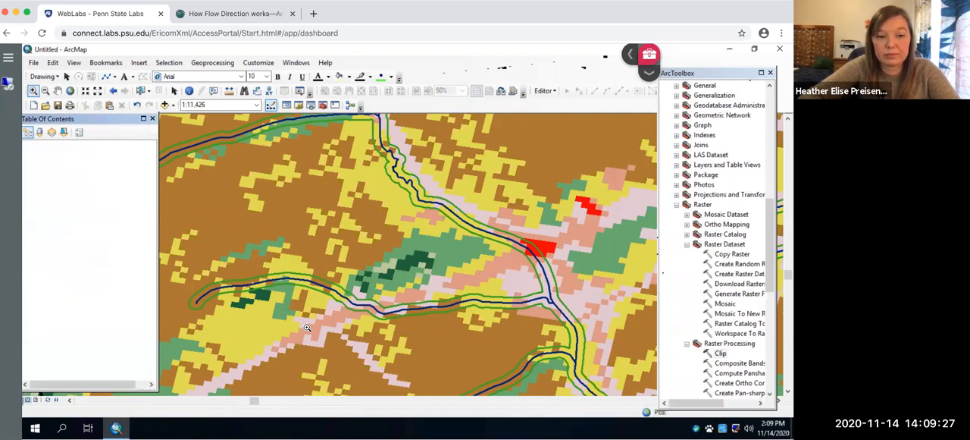
# Step: Hide the upper landcov13_pa_northeast_3k_022007 layer and zoom to the Watershed Boundary layer's extent
pyautogui.click(46, 245)
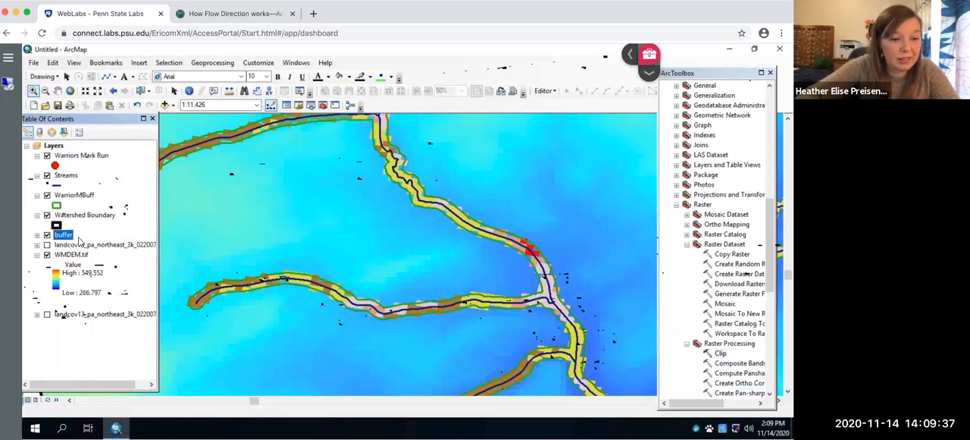
pyautogui.rightClick(87, 217)
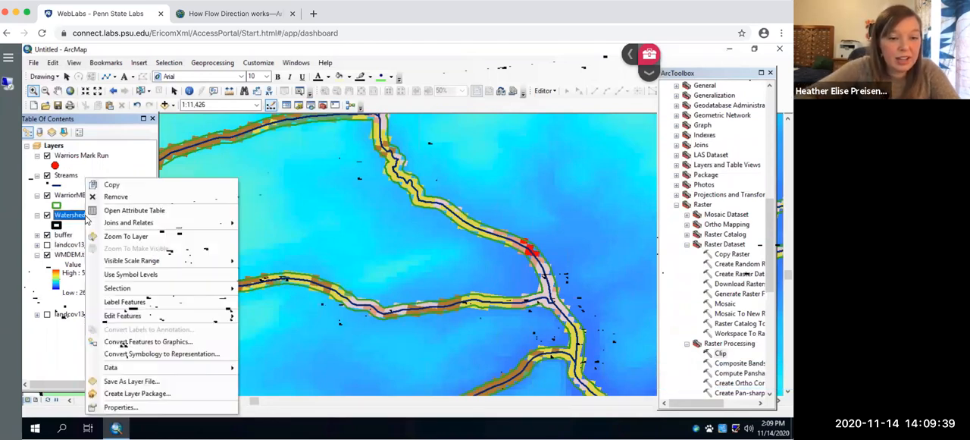
pyautogui.click(127, 236)
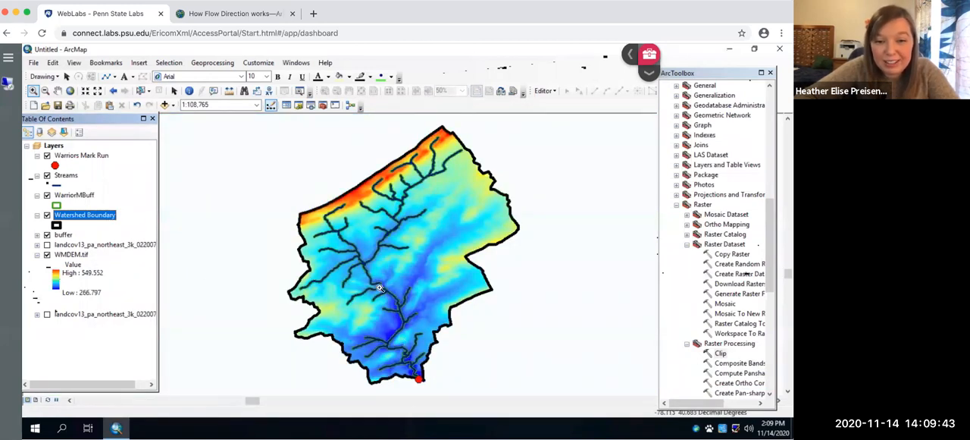
# Step: Expand the buffer raster's legend and examine the land cover values and cell counts in its attribute table
pyautogui.click(36, 235)
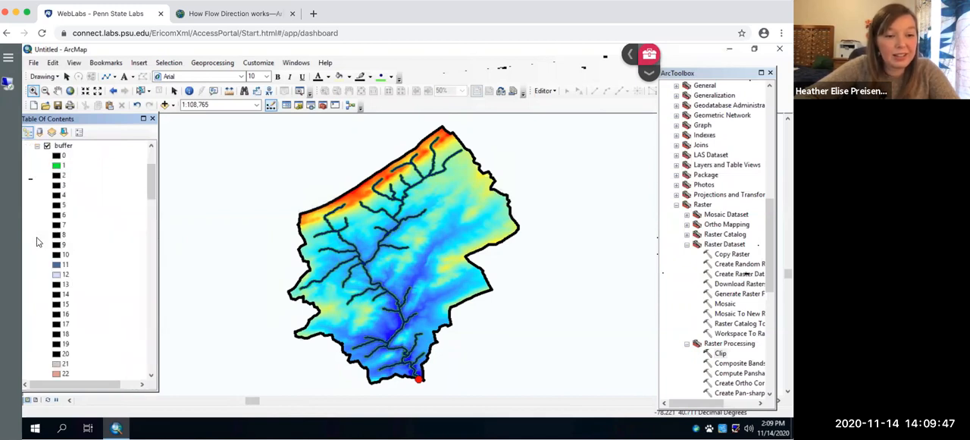
pyautogui.rightClick(59, 147)
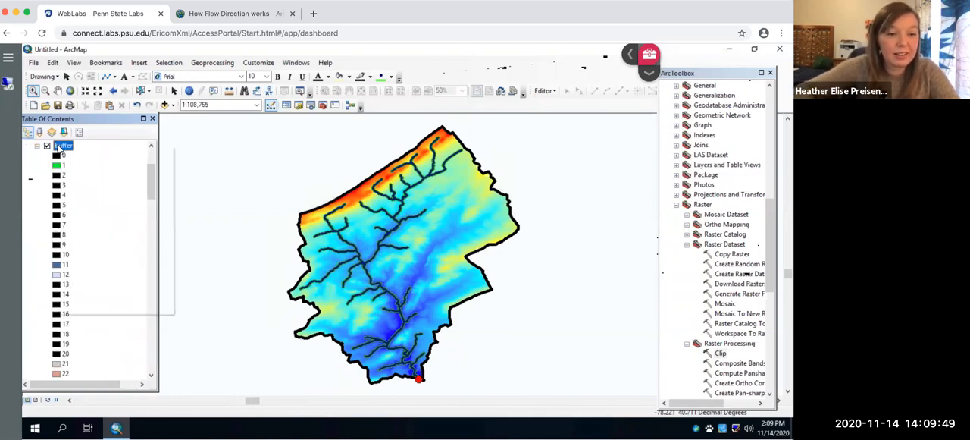
pyautogui.click(112, 177)
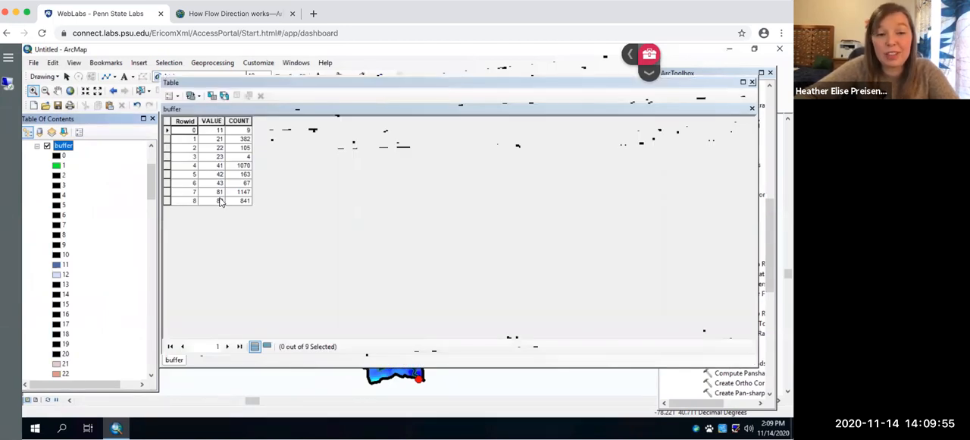
pyautogui.click(752, 81)
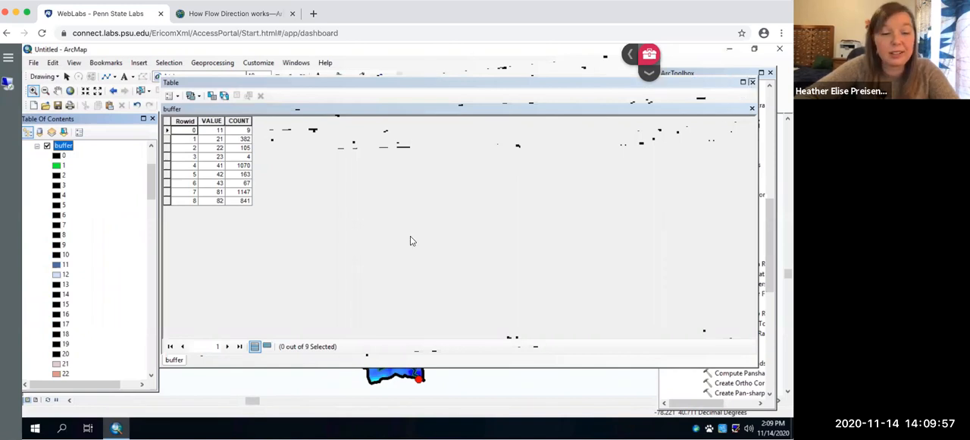
# Step: Start a table attribute join on the buffer raster, based on its VALUE field
pyautogui.rightClick(62, 150)
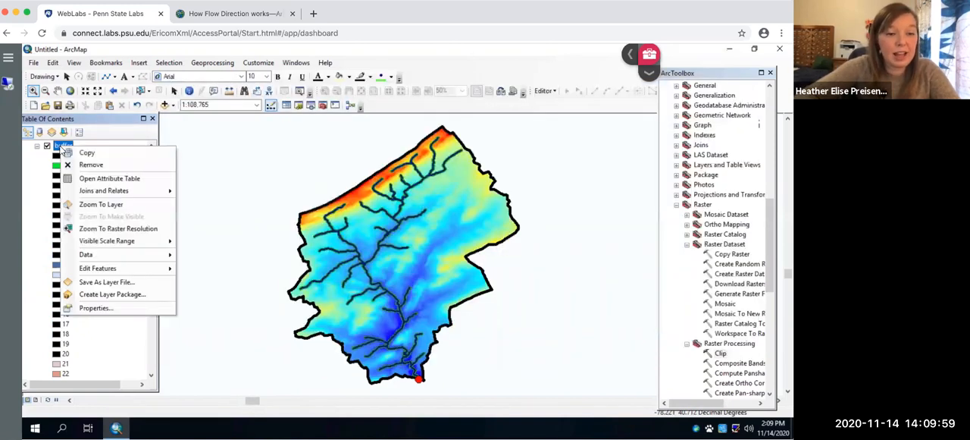
pyautogui.moveTo(114, 190)
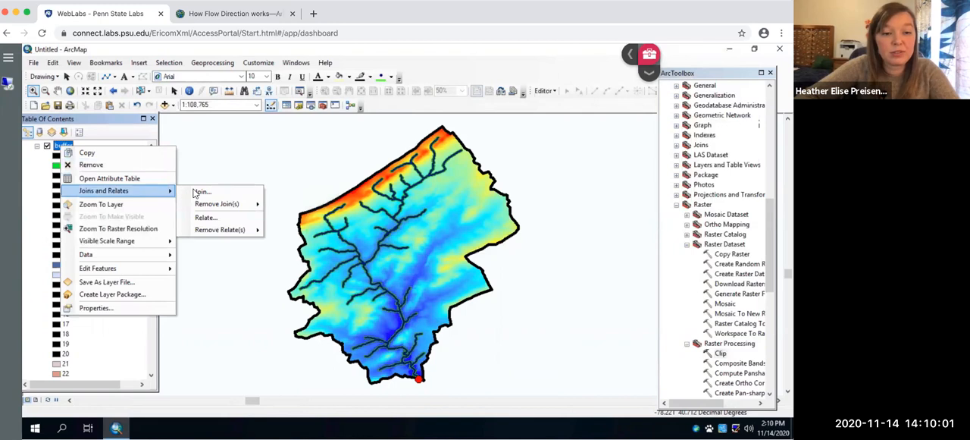
pyautogui.click(196, 193)
pyautogui.click(467, 158)
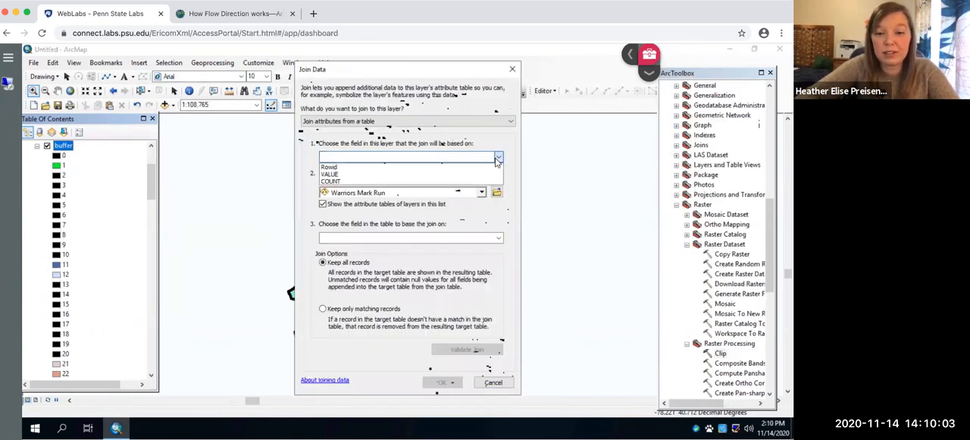
pyautogui.click(455, 176)
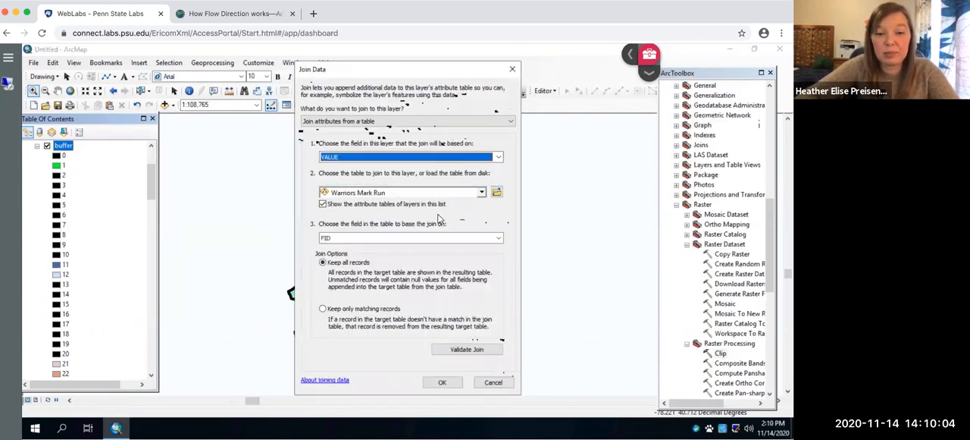
# Step: Load the LandCover$ sheet of landcover_index.xls from the LandCover folder as the table to join
pyautogui.click(497, 193)
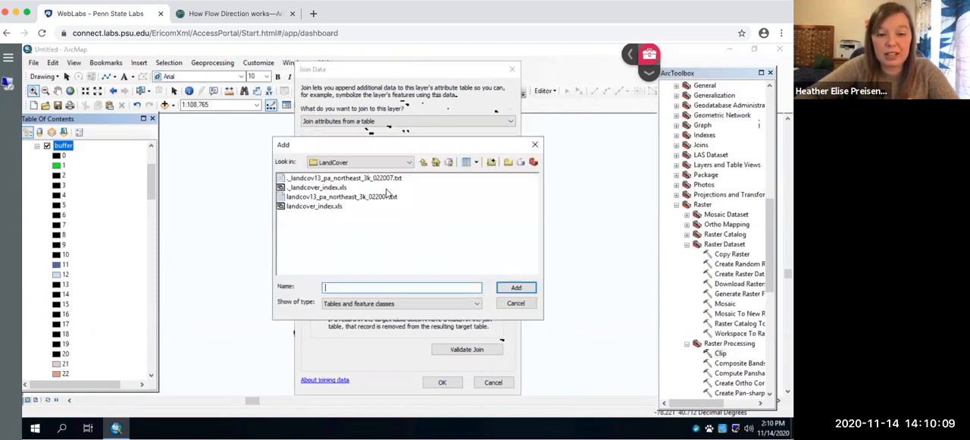
pyautogui.click(325, 206)
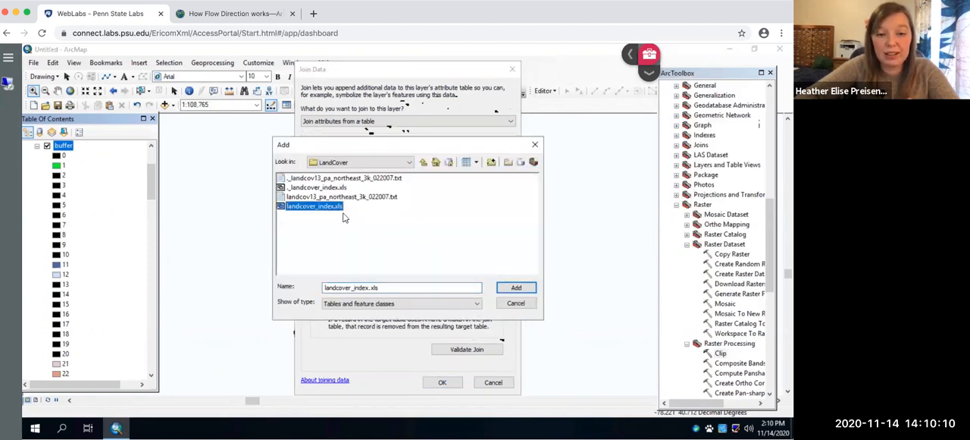
pyautogui.click(516, 287)
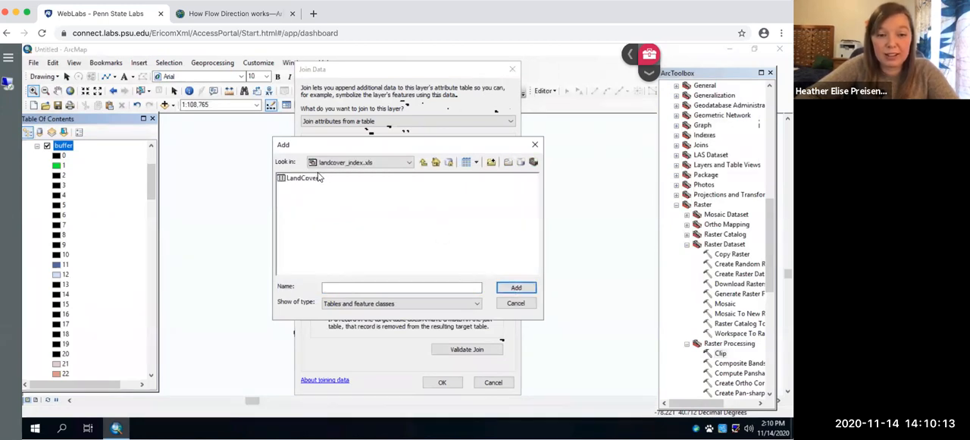
pyautogui.click(311, 177)
pyautogui.click(527, 288)
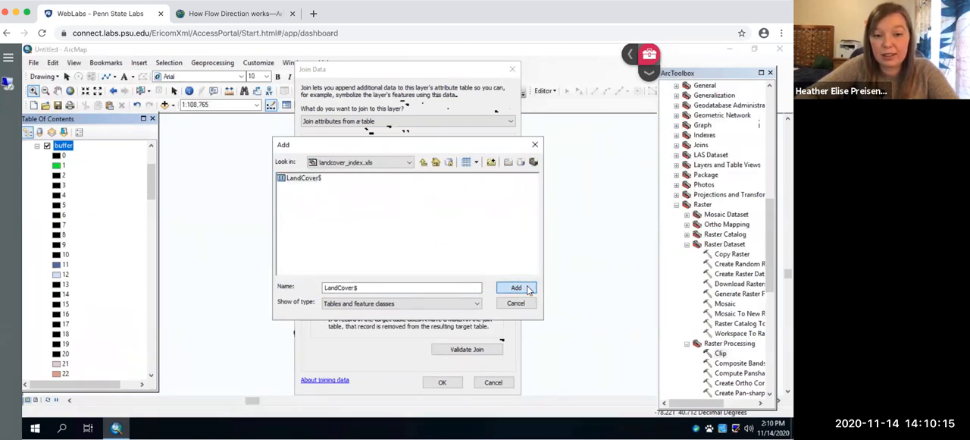
# Step: Base the join on the table's Code field, keep only matching records, and complete the join
pyautogui.click(500, 240)
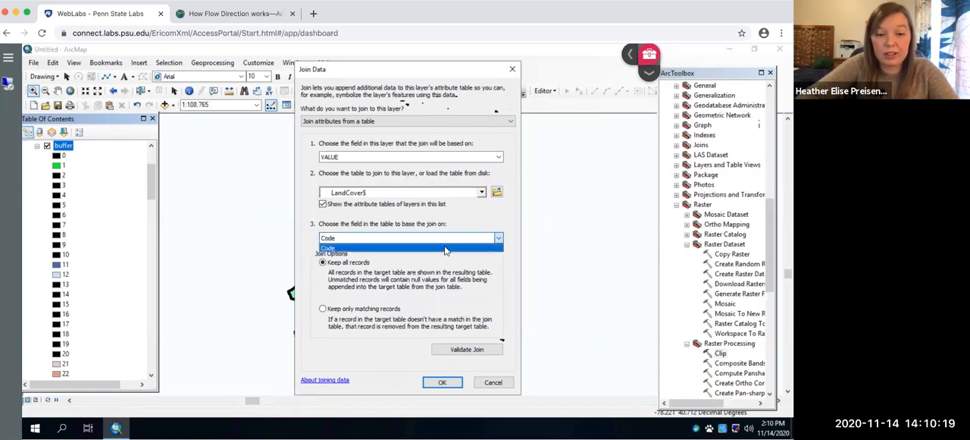
pyautogui.click(322, 248)
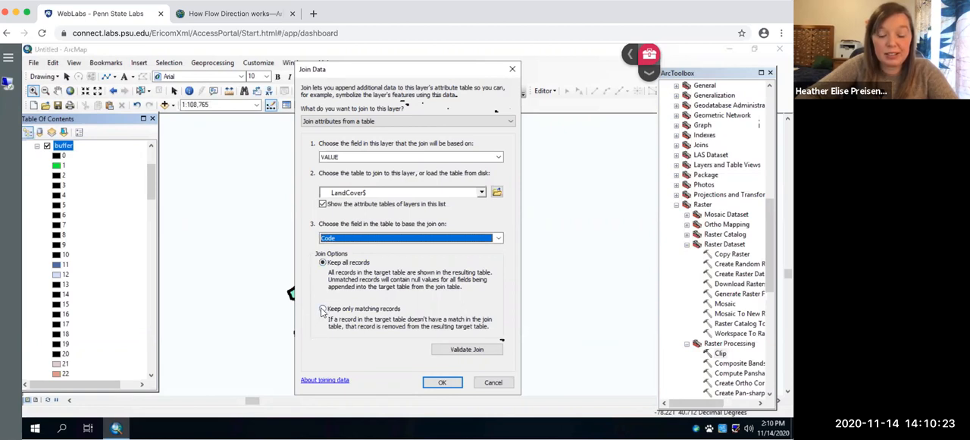
pyautogui.click(324, 308)
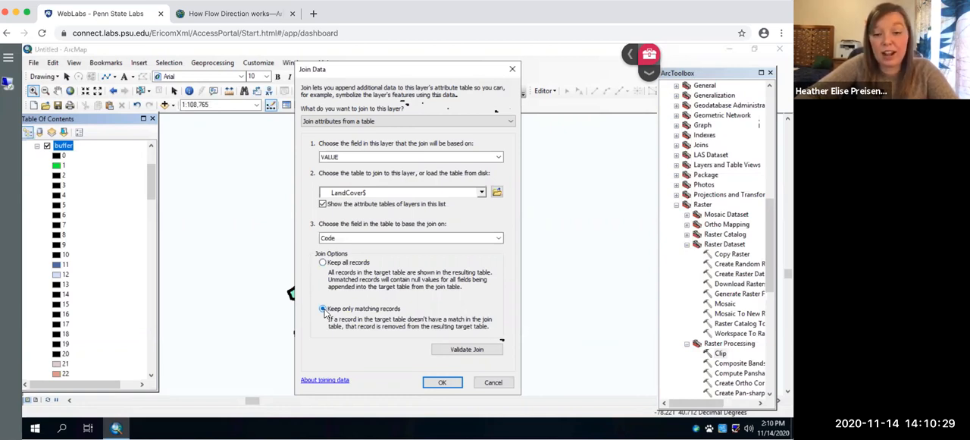
pyautogui.click(441, 384)
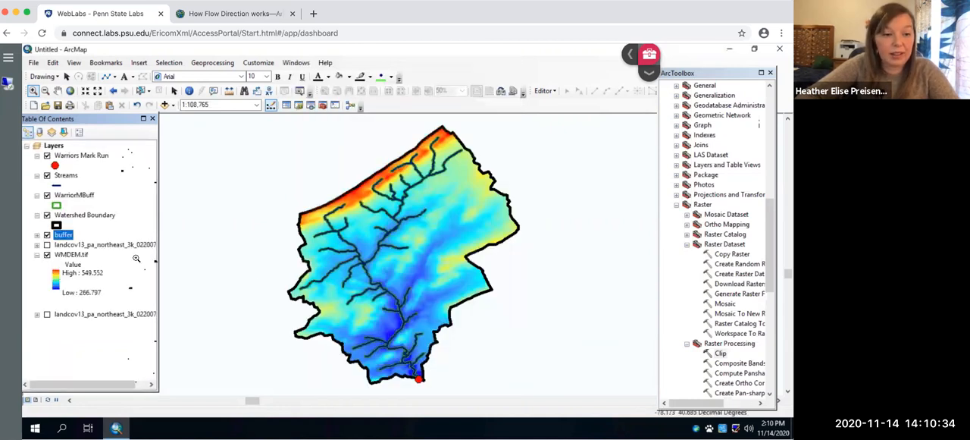
# Step: Open the joined buffer attribute table and examine the cell counts for Pasture/Hay and Cultivated Crops
pyautogui.rightClick(61, 234)
pyautogui.click(98, 267)
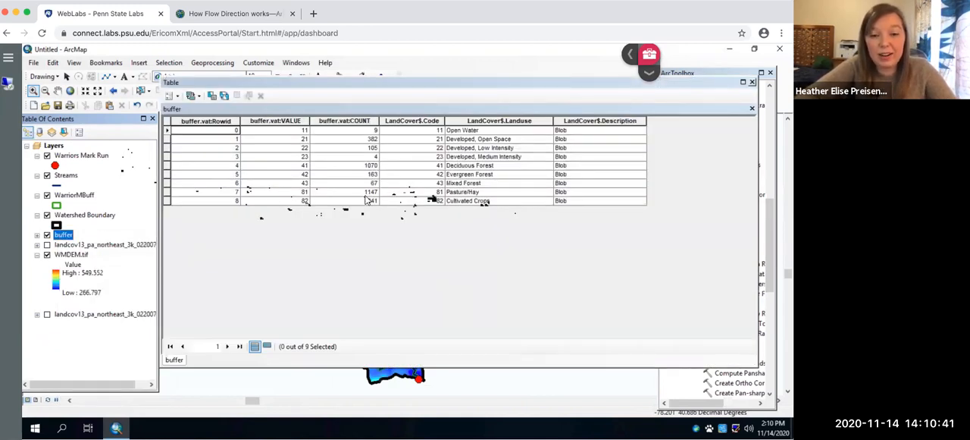
pyautogui.click(369, 193)
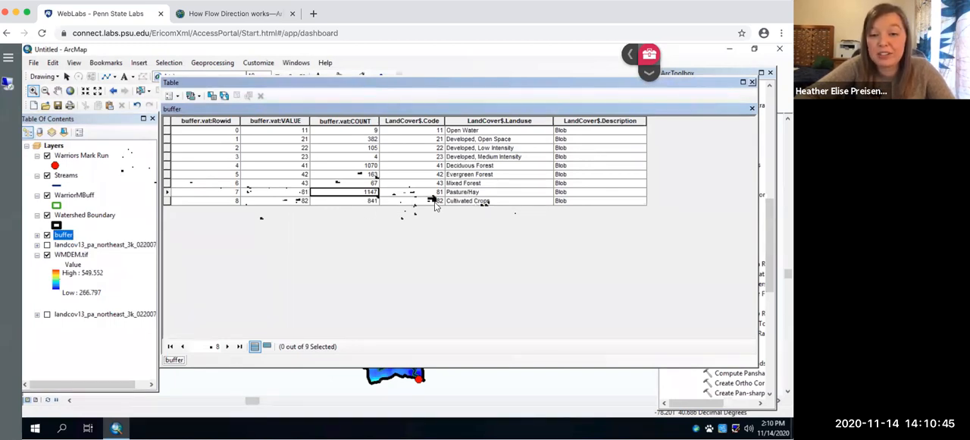
pyautogui.click(372, 201)
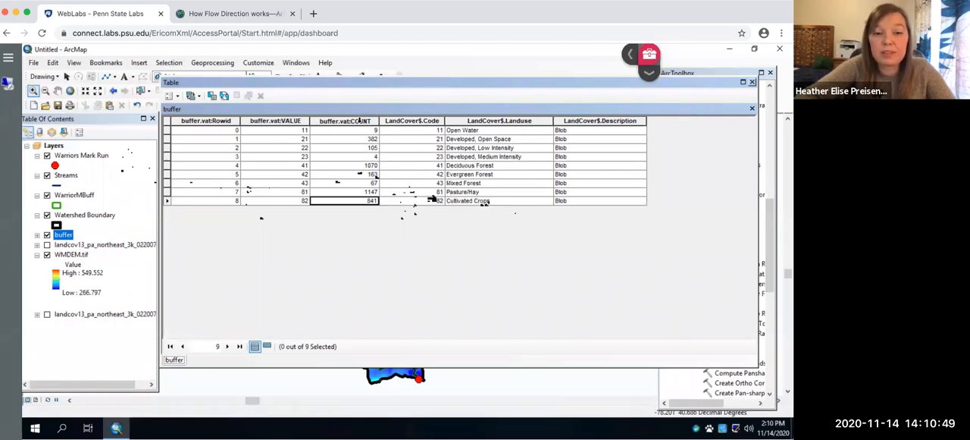
# Step: View the statistics of the joined table's COUNT field beneath the land use rows, including the cell sum
pyautogui.rightClick(360, 121)
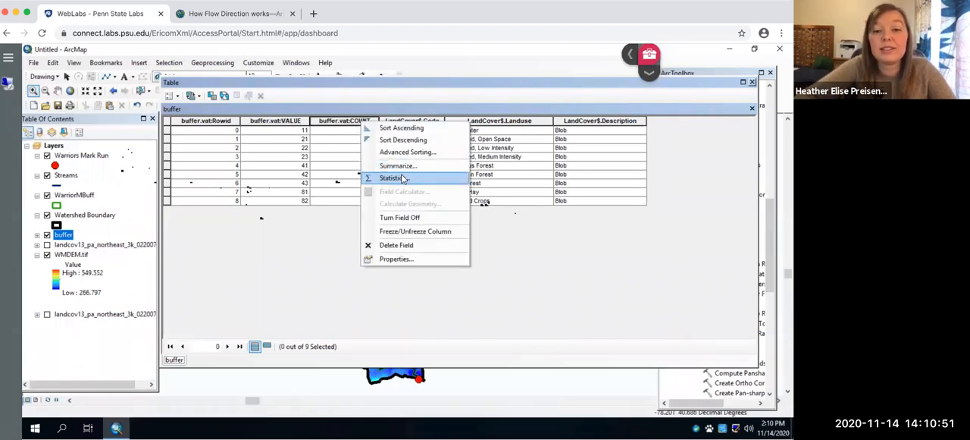
pyautogui.click(400, 177)
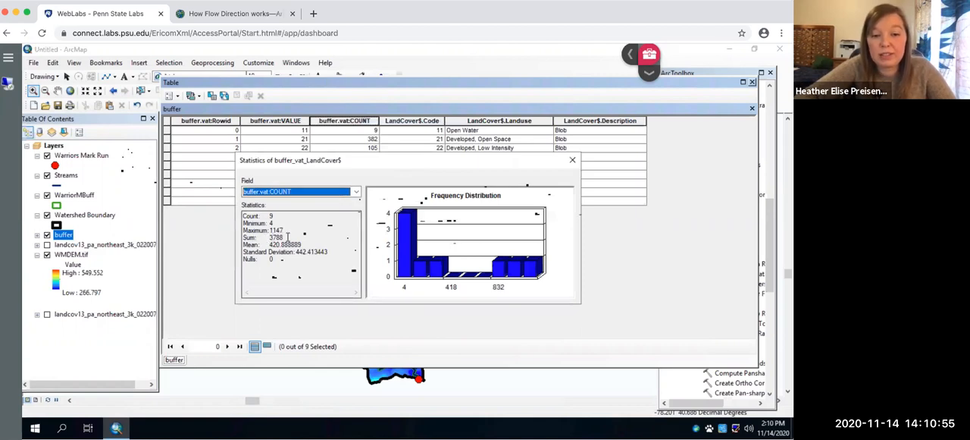
pyautogui.moveTo(366, 157); pyautogui.dragTo(353, 240)
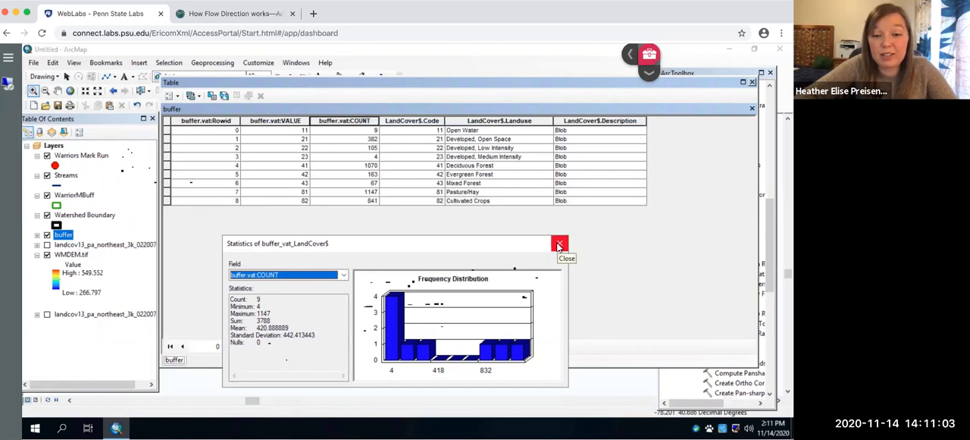
pyautogui.click(559, 245)
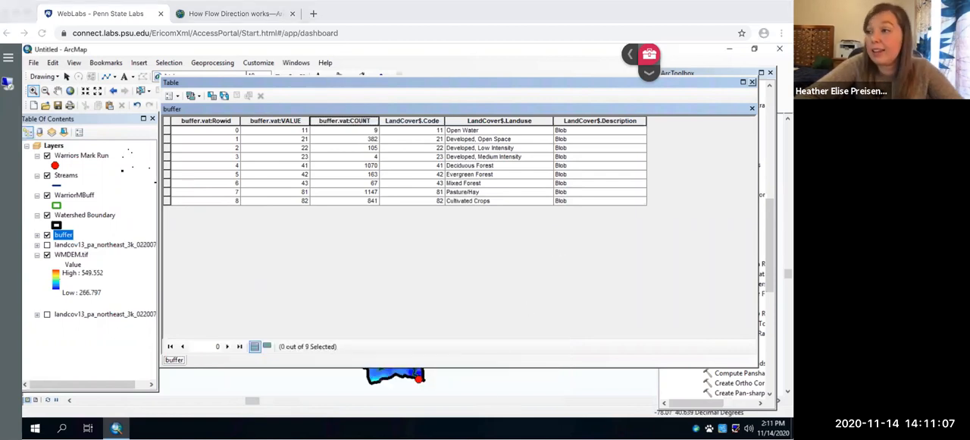
# Step: Reopen the COUNT field statistics to compare the sum with individual land use counts, and close the statistics and table
pyautogui.rightClick(361, 119)
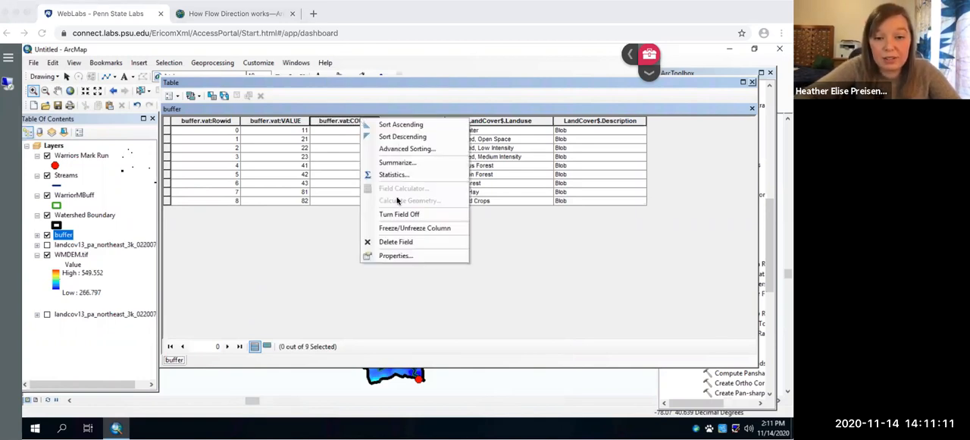
pyautogui.click(391, 174)
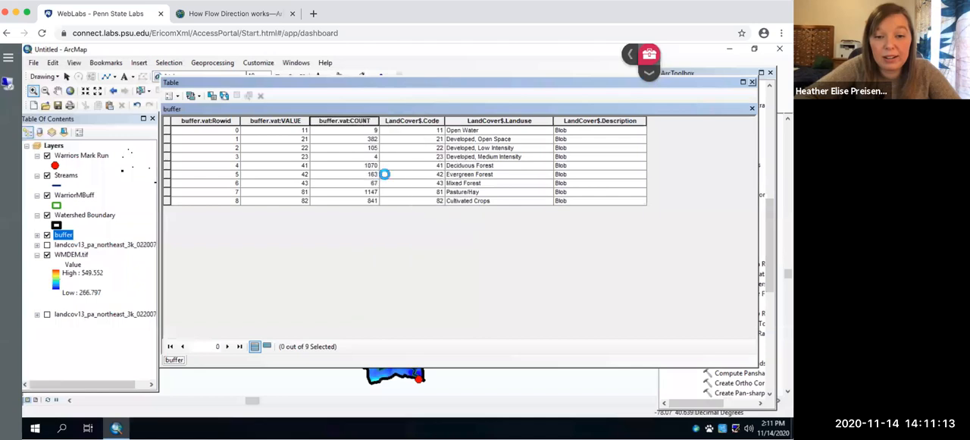
pyautogui.moveTo(455, 178); pyautogui.dragTo(445, 237)
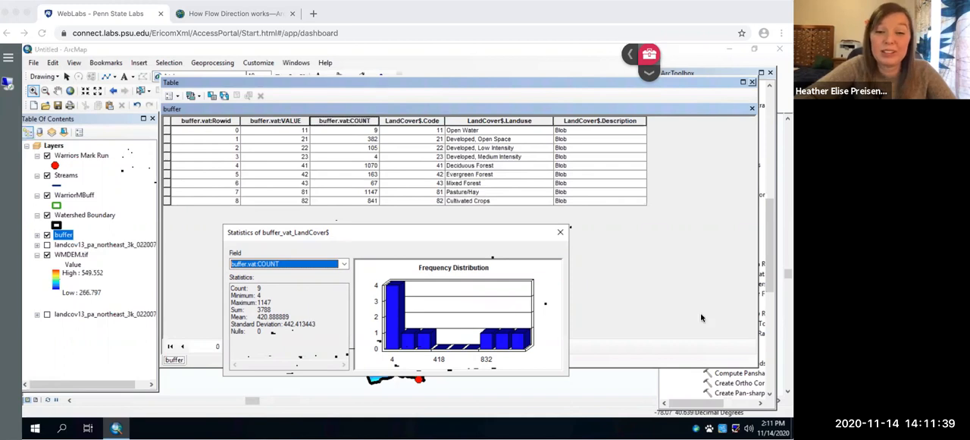
pyautogui.click(544, 228)
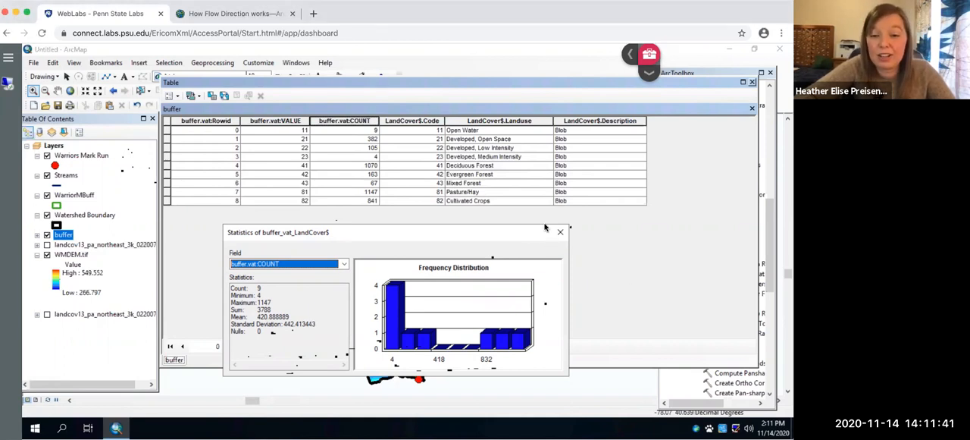
pyautogui.moveTo(532, 235); pyautogui.dragTo(544, 220)
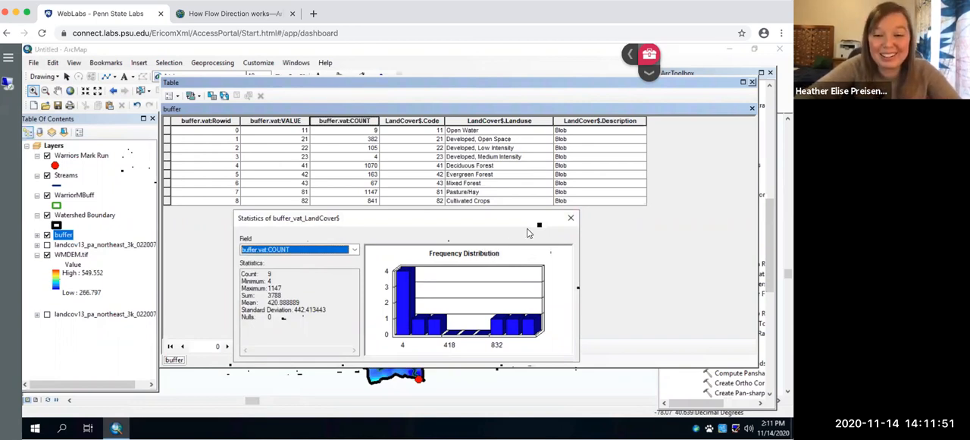
pyautogui.click(571, 220)
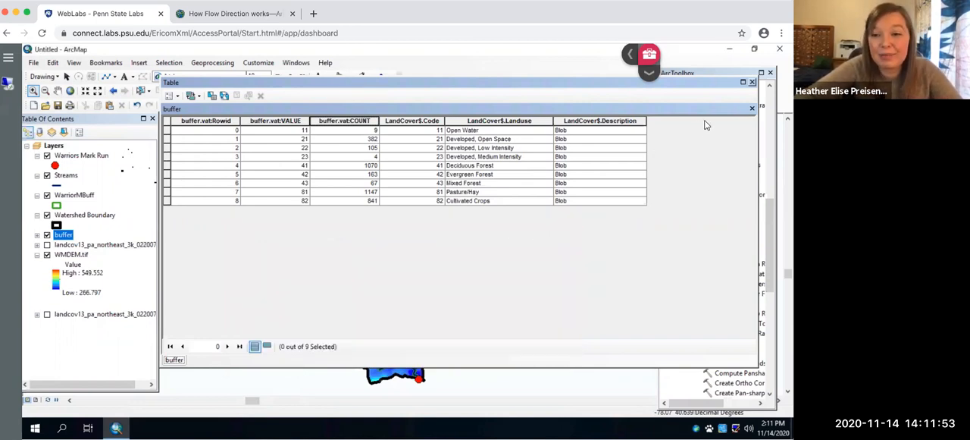
pyautogui.click(752, 82)
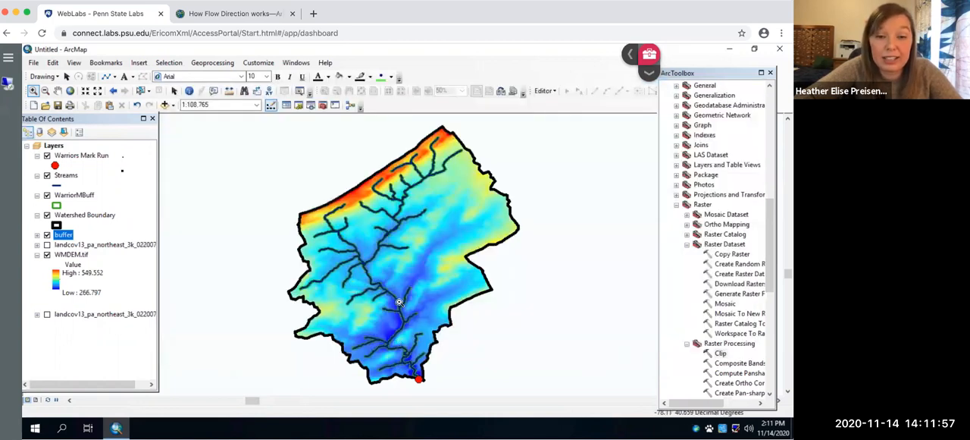